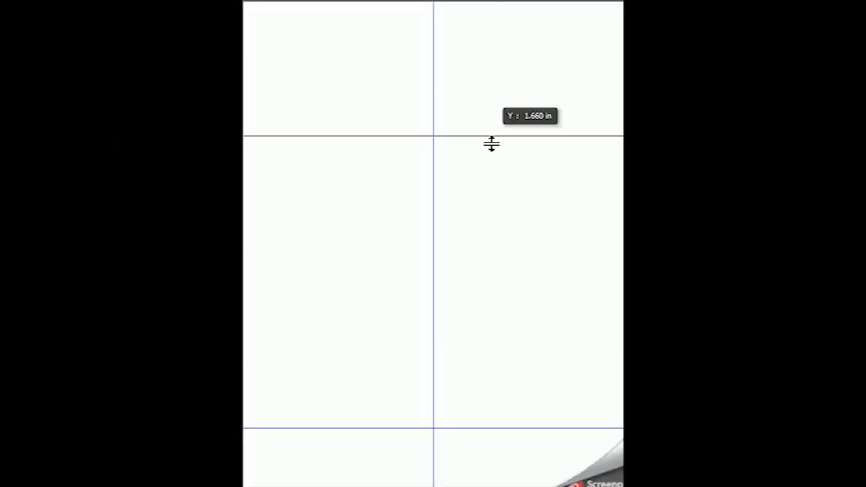
Place vertical and horizontal guides framing the bottle and its shoulder.
drag(491, 143, 517, 66)
drag(551, 232, 533, 394)
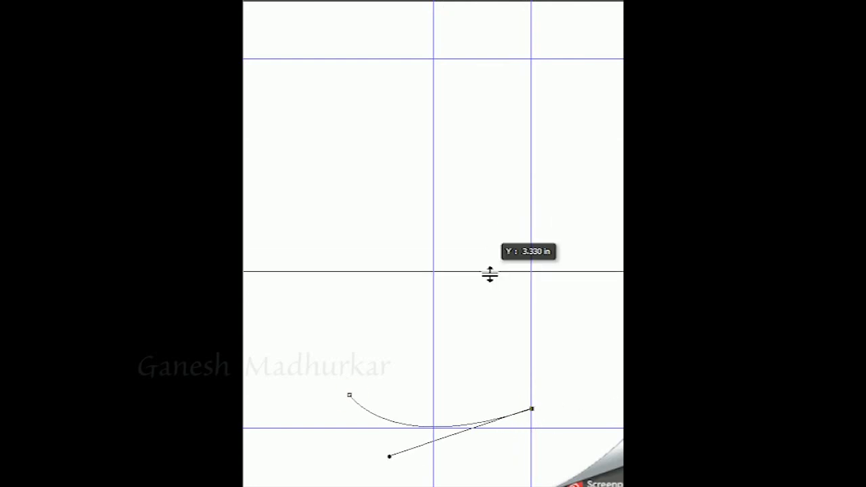
drag(622, 121, 547, 298)
mouse_move(547, 3)
mouse_down()
mouse_move(546, 193)
mouse_move(546, 158)
mouse_up()
Draw the bottle's curved side outline with the Pen tool, toggling the guides off and on.
drag(532, 298, 521, 284)
drag(472, 159, 537, 201)
key(ctrl+semicolon)
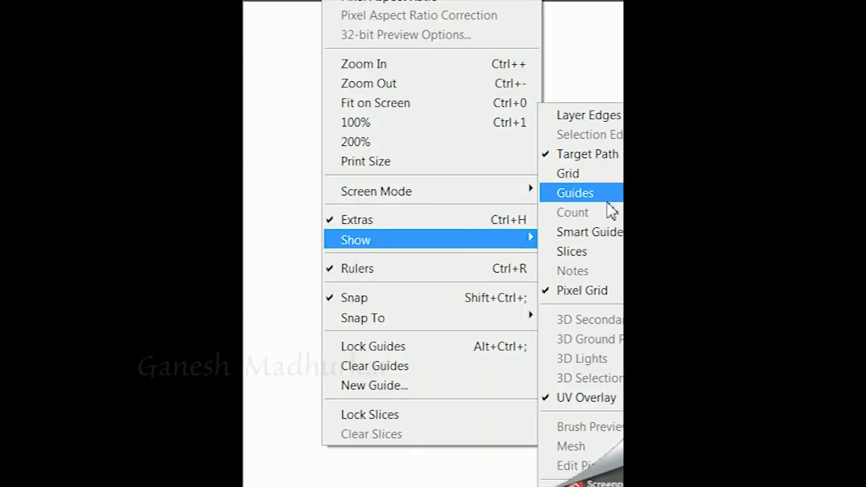
click(605, 194)
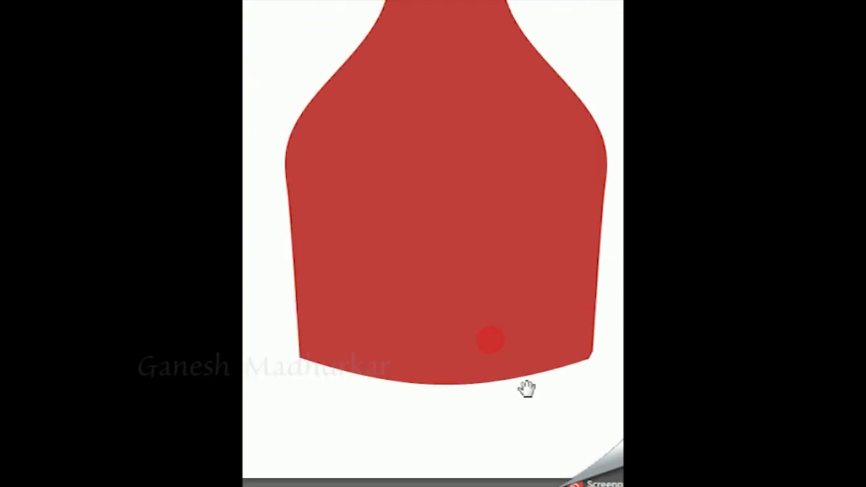
Warp the red bottle so it narrows toward its base.
mouse_move(610, 415)
mouse_down()
mouse_move(499, 428)
mouse_move(531, 428)
mouse_up()
right_click(499, 427)
click(543, 152)
drag(327, 427, 340, 432)
right_click(469, 45)
click(546, 178)
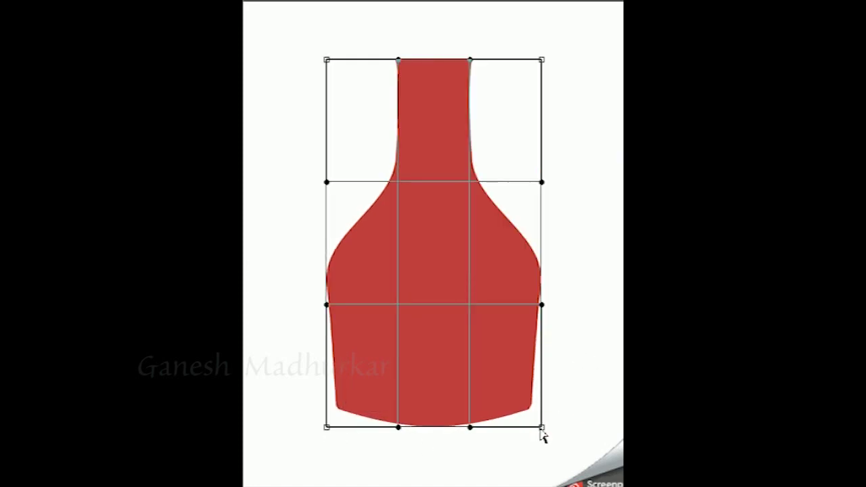
drag(541, 429, 531, 427)
drag(327, 427, 338, 421)
key(Return)
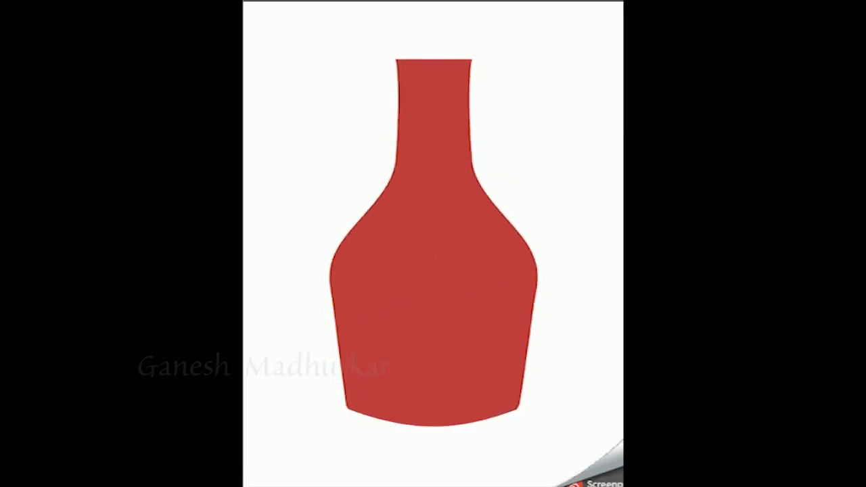
Path the top of the neck, load it as a selection and pick tan #dcb88b.
drag(394, 146, 426, 134)
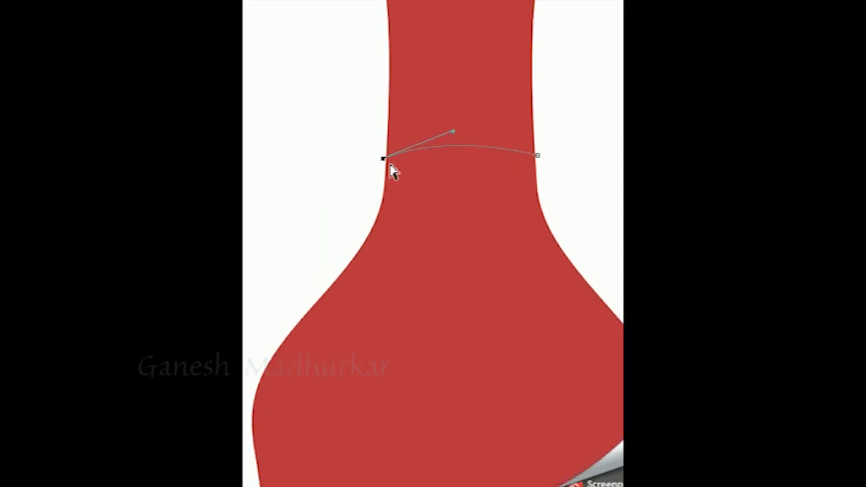
click(393, 53)
drag(475, 52, 512, 64)
key(ctrl+Return)
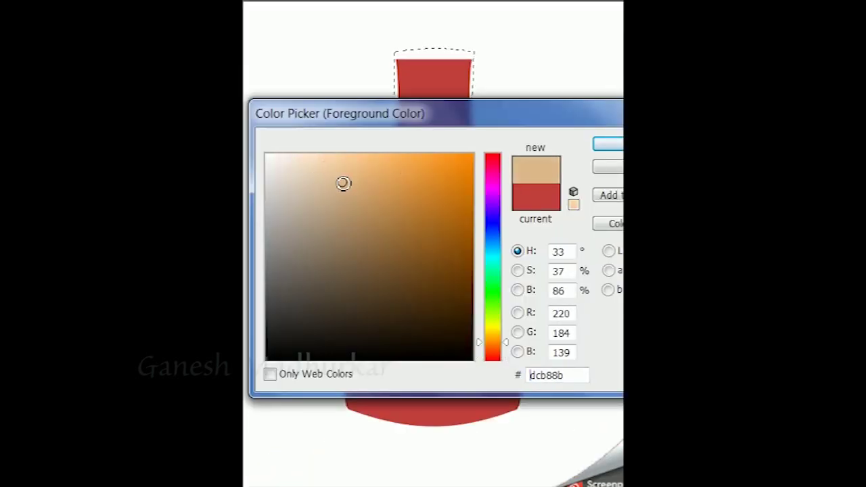
click(367, 184)
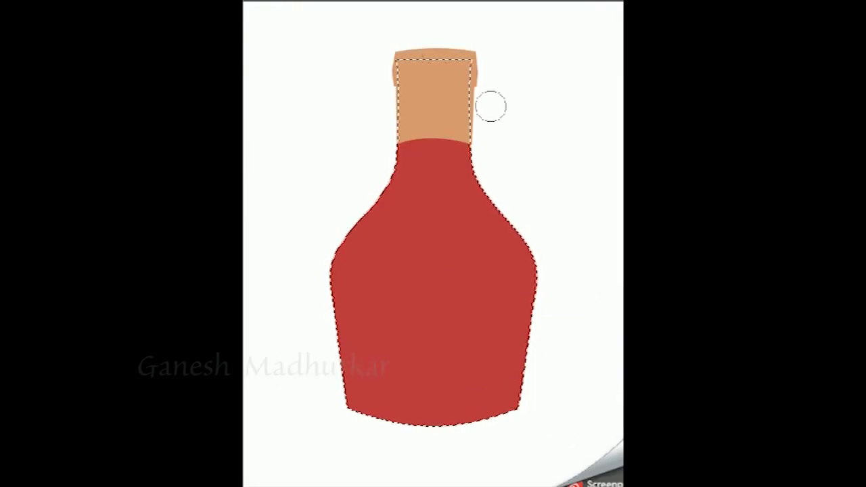
Paint soft dark shading along the red bottle's edges.
drag(490, 106, 552, 277)
drag(406, 142, 314, 261)
drag(500, 183, 555, 299)
mouse_move(338, 324)
mouse_down()
mouse_move(362, 377)
mouse_move(390, 193)
mouse_move(450, 158)
mouse_move(448, 193)
mouse_move(498, 252)
mouse_up()
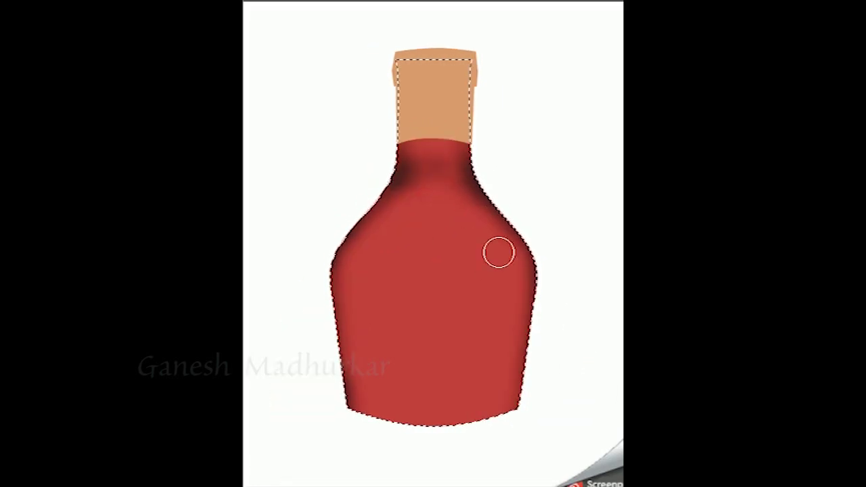
Select a band across the neck below the cork and set up a large soft brush.
key(ctrl+d)
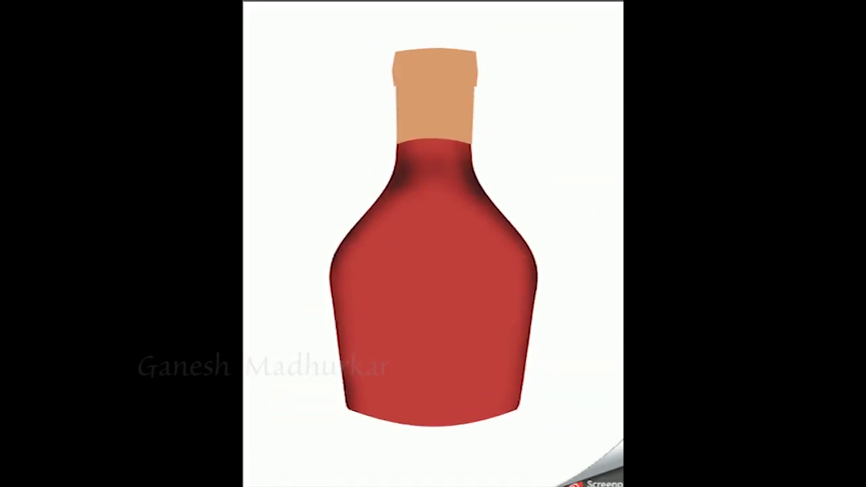
drag(349, 99, 504, 173)
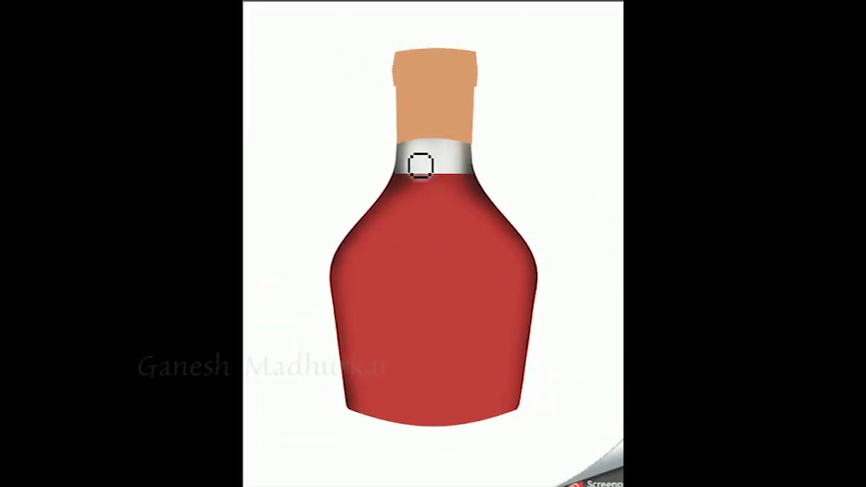
right_click(419, 233)
Darken the lower part of the bottle body with the 300 px soft brush.
key(Escape)
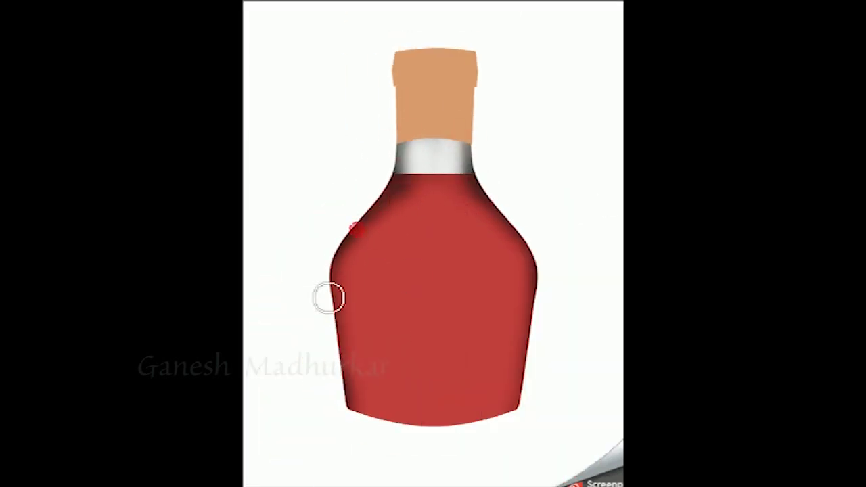
mouse_move(461, 467)
mouse_down()
mouse_move(410, 367)
mouse_move(342, 415)
mouse_up()
mouse_move(435, 284)
mouse_down()
mouse_move(387, 232)
mouse_move(433, 297)
mouse_move(399, 245)
mouse_up()
mouse_move(406, 187)
mouse_down()
mouse_move(373, 328)
mouse_move(423, 347)
mouse_up()
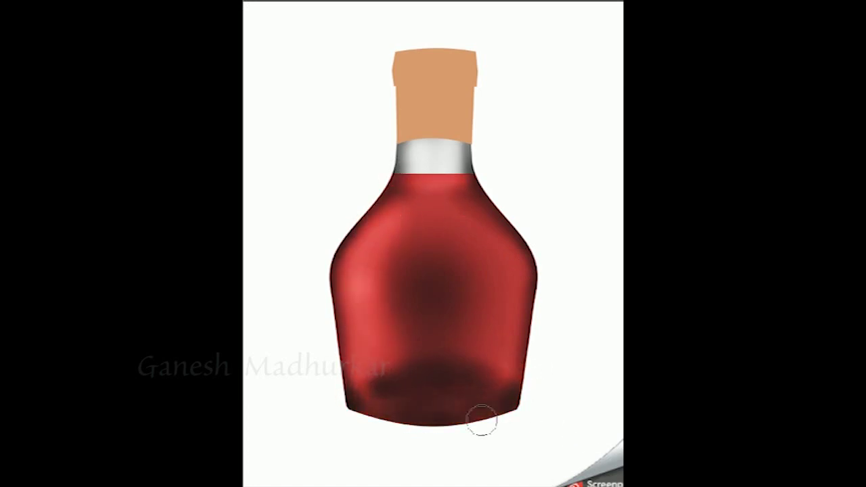
key(ctrl+alt+z)
key(ctrl+alt+z)
drag(383, 394, 507, 391)
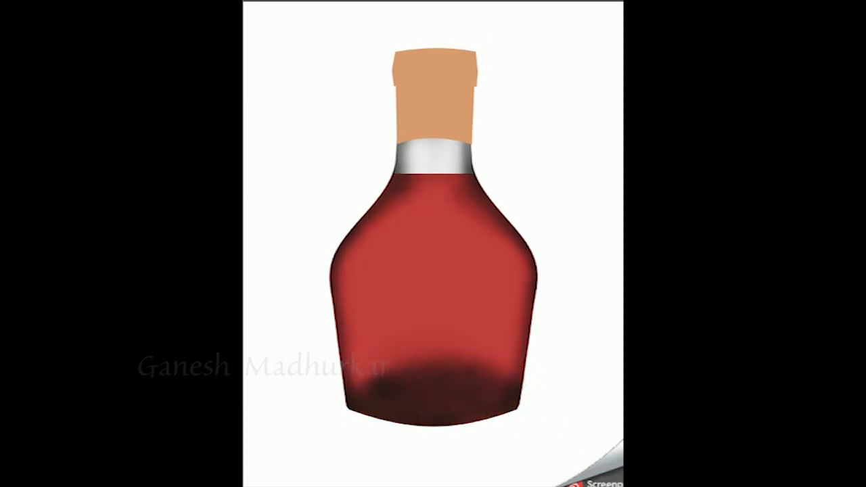
Magic Wand the body and paint light red highlights on the left, below the neck and base.
key(w)
click(463, 290)
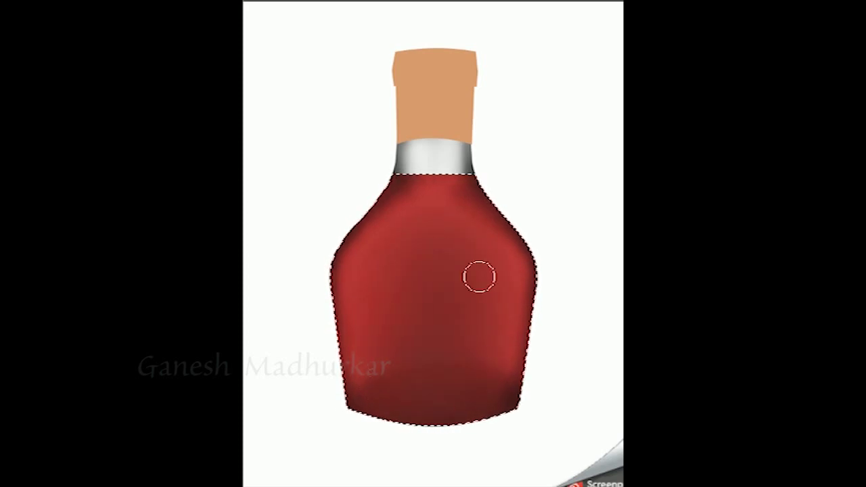
mouse_move(392, 218)
mouse_down()
mouse_move(366, 274)
mouse_move(402, 232)
mouse_up()
drag(366, 297, 414, 386)
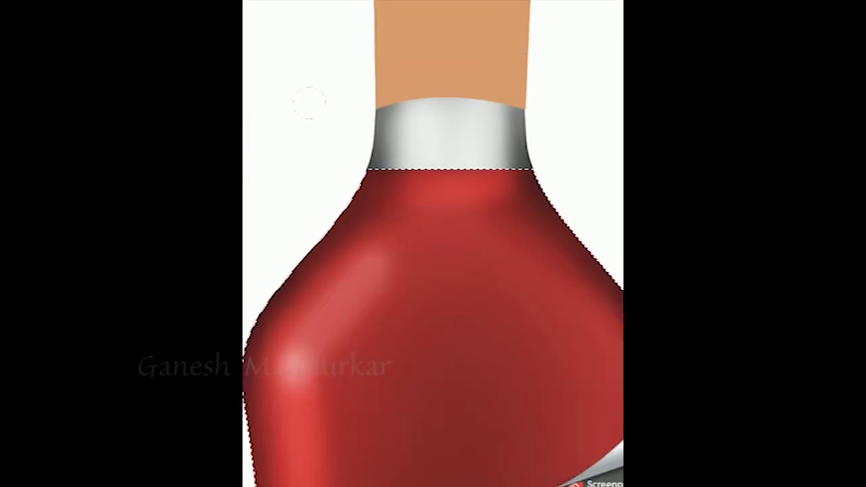
mouse_move(429, 212)
mouse_down()
mouse_move(377, 196)
mouse_move(456, 195)
mouse_move(377, 187)
mouse_up()
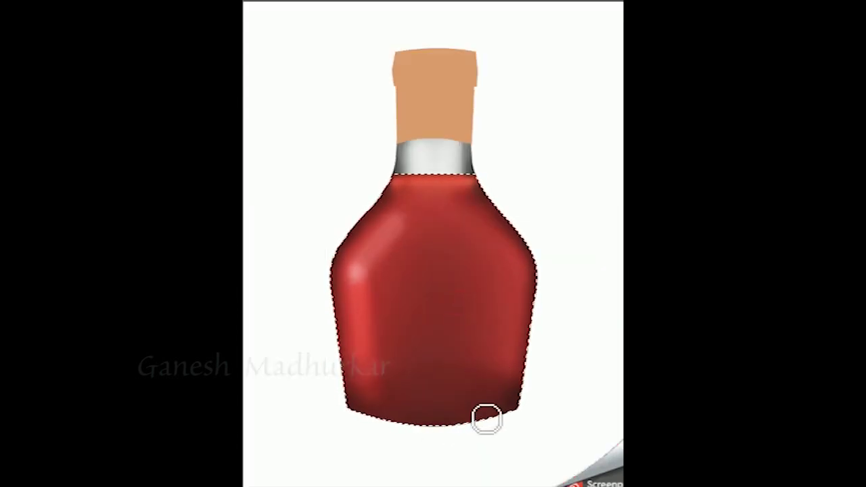
mouse_move(487, 419)
mouse_down()
mouse_move(448, 421)
mouse_move(460, 433)
mouse_up()
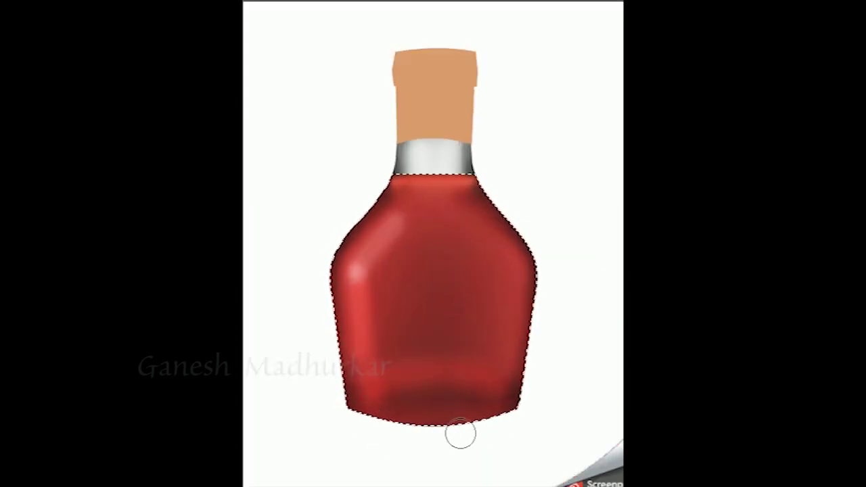
drag(369, 417, 451, 414)
key(ctrl+d)
Paint an orange vertical highlight down the selected cork and load the cork-top path as a selection.
key(ctrl+shift+d)
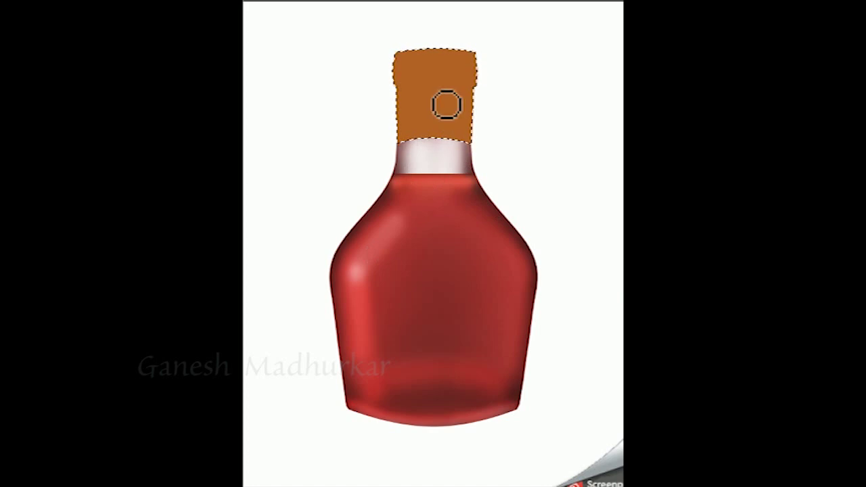
drag(405, 51, 405, 140)
drag(430, 63, 422, 133)
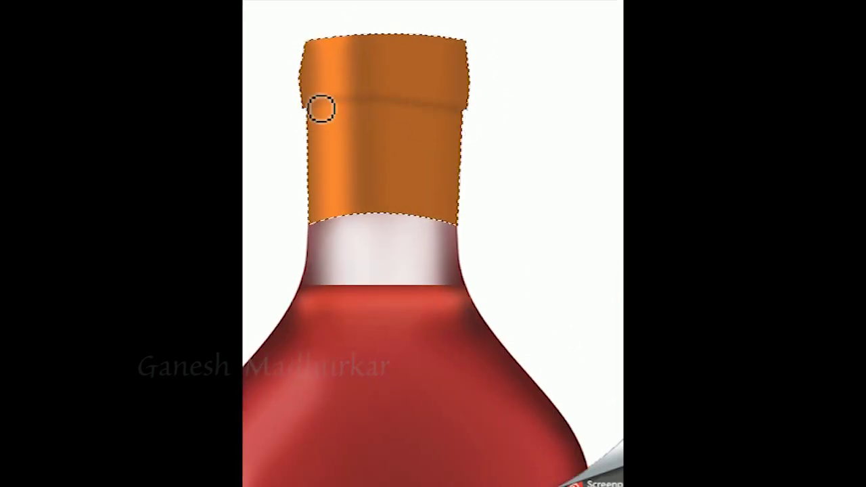
key(ctrl+Return)
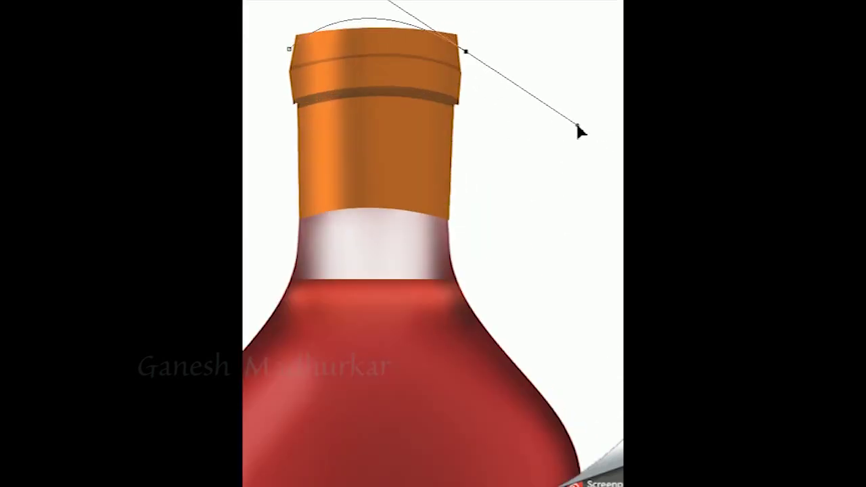
Raise the curve over the cork top, pick the cork layer and zoom out on the neck.
drag(572, 166, 614, 213)
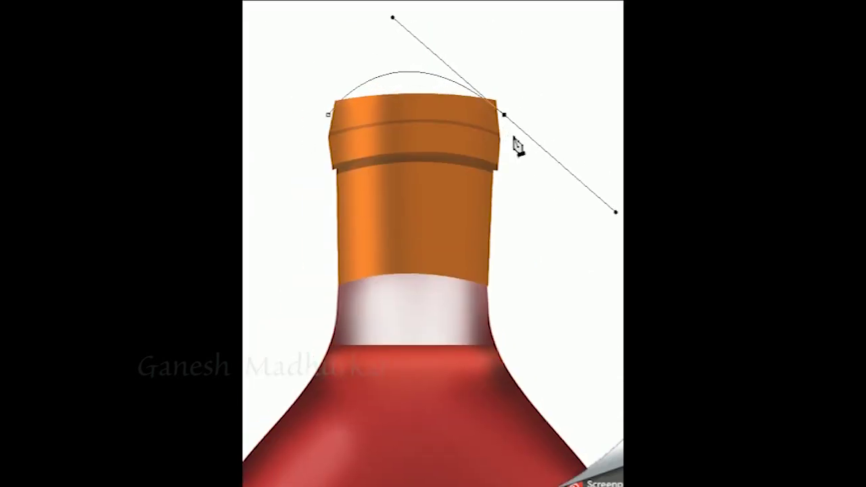
right_click(475, 121)
click(484, 118)
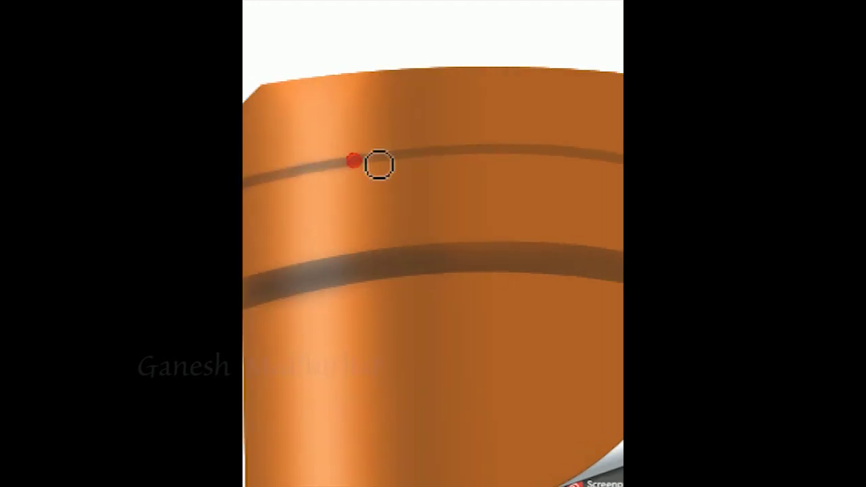
alt+click(478, 231)
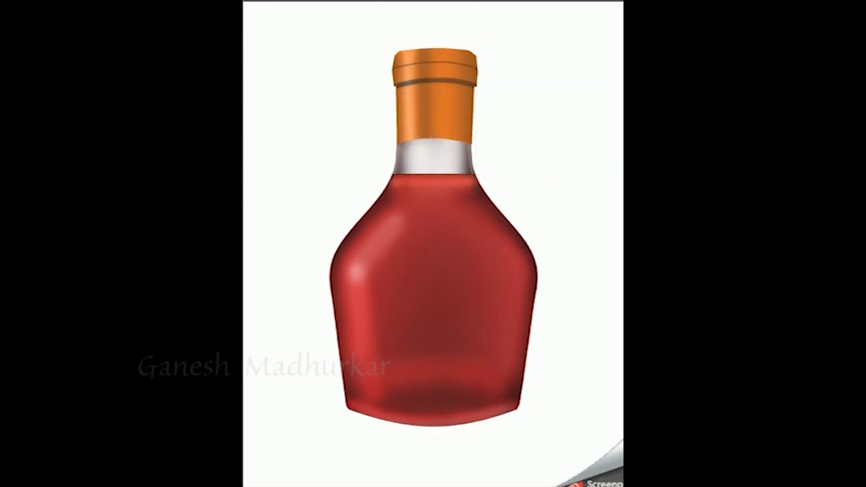
Brighten the lower band and left side of the bottle body, then select Layer 2.
mouse_move(484, 373)
mouse_down()
mouse_move(394, 376)
mouse_move(449, 210)
mouse_up()
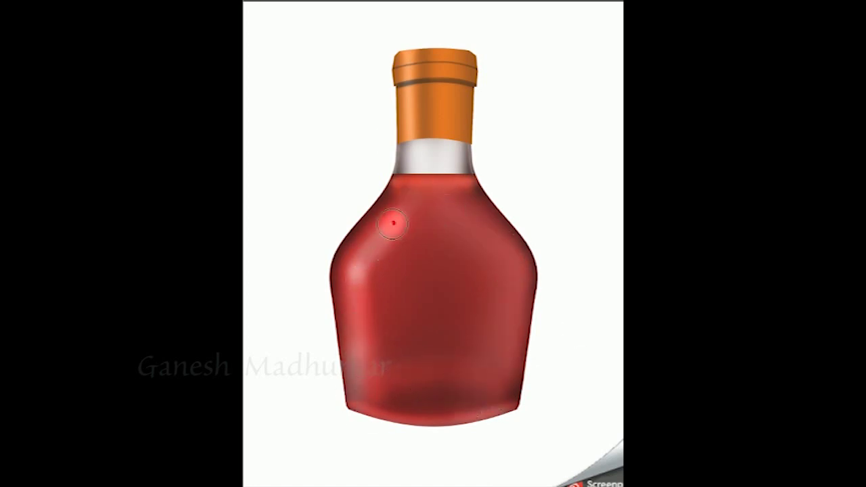
drag(435, 196, 476, 233)
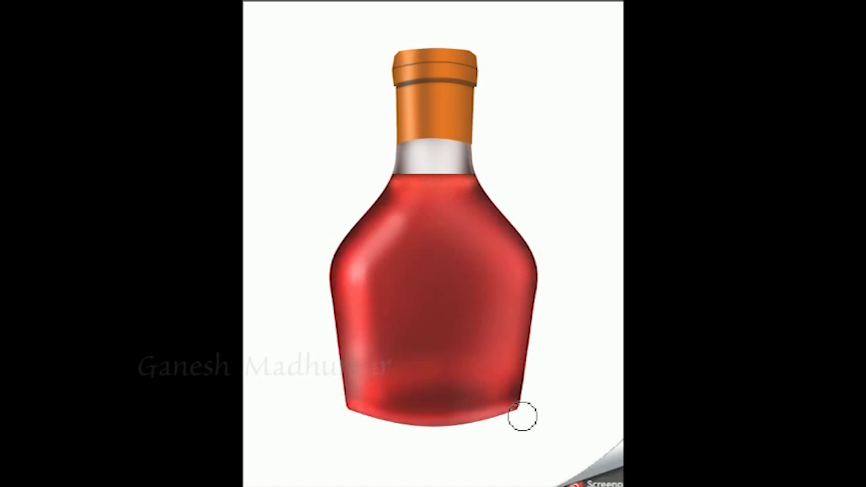
ctrl+right_click(456, 106)
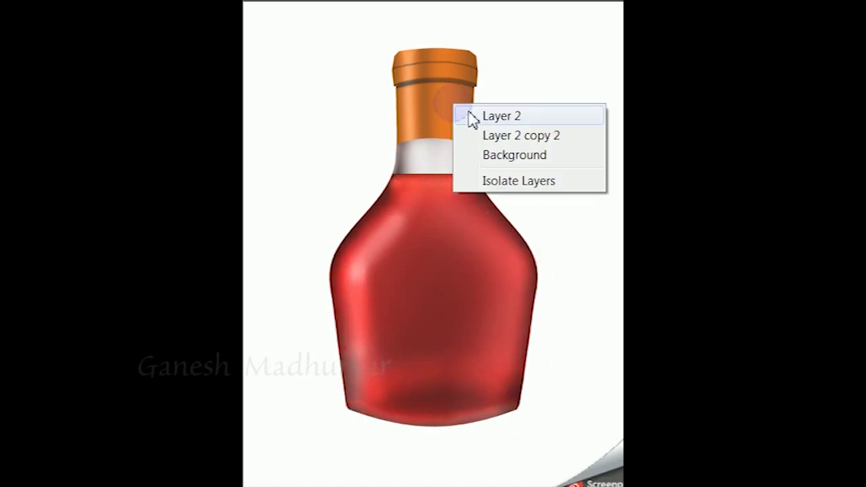
click(469, 116)
Shift Layer 2's bottle tones with a Curves adjustment and apply Color Balance.
key(ctrl+m)
drag(386, 398, 386, 410)
drag(493, 290, 493, 267)
key(Return)
key(ctrl+b)
key(Return)
Zoom in on the neck and reshape the path along the cork's lower edge.
click(450, 138)
key(ctrl+plus)
drag(483, 155, 535, 144)
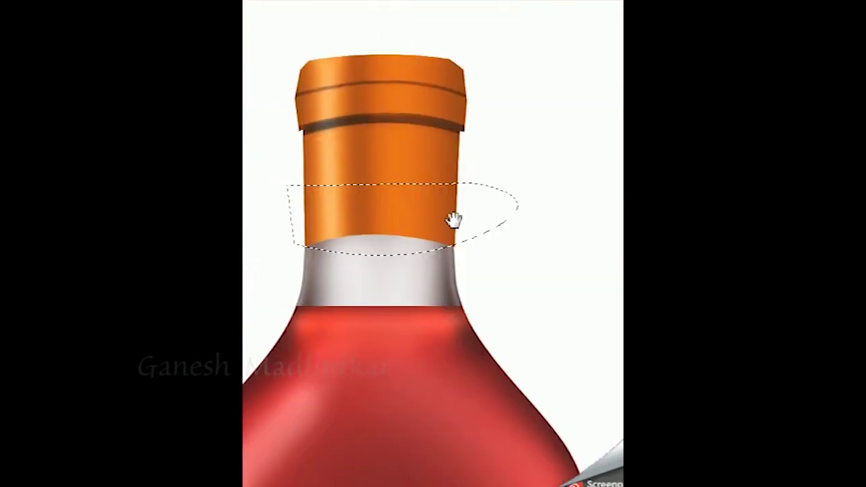
click(417, 244)
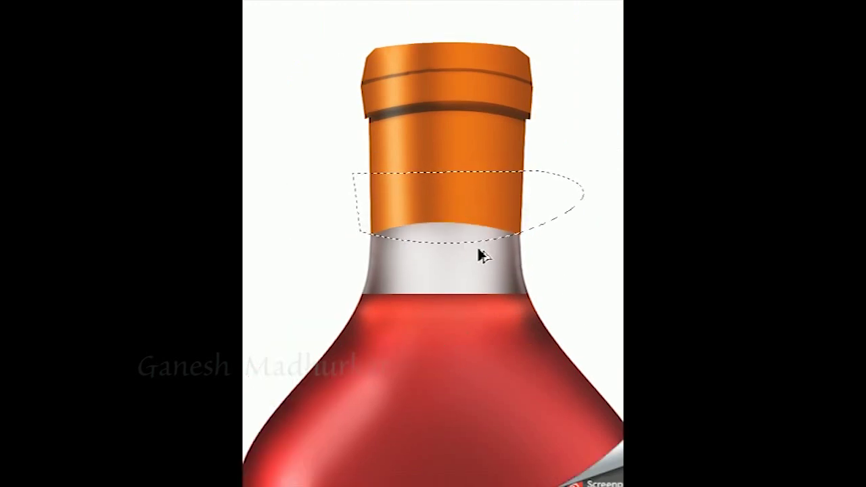
key(ctrl+plus)
drag(280, 273, 554, 277)
key(ctrl+plus)
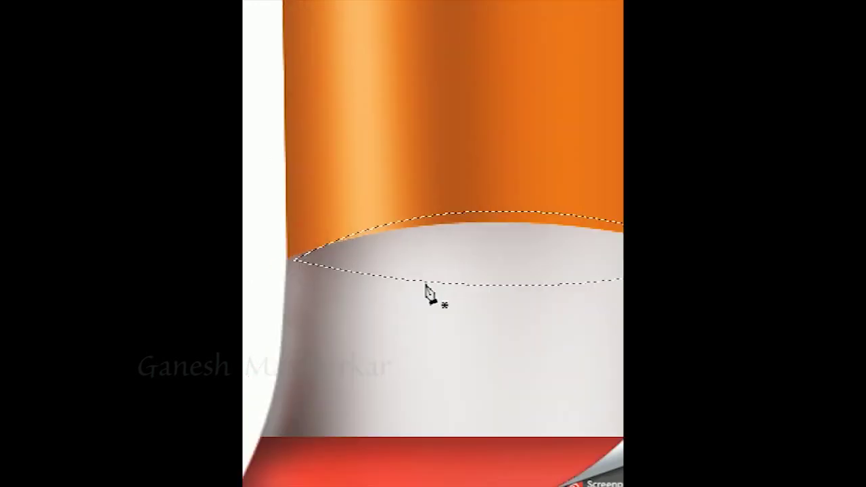
key(ctrl+plus)
ctrl+alt+click(412, 226)
ctrl+alt+click(521, 209)
Brighten the left edge of the bottle body.
scroll(448, 178, up, 4)
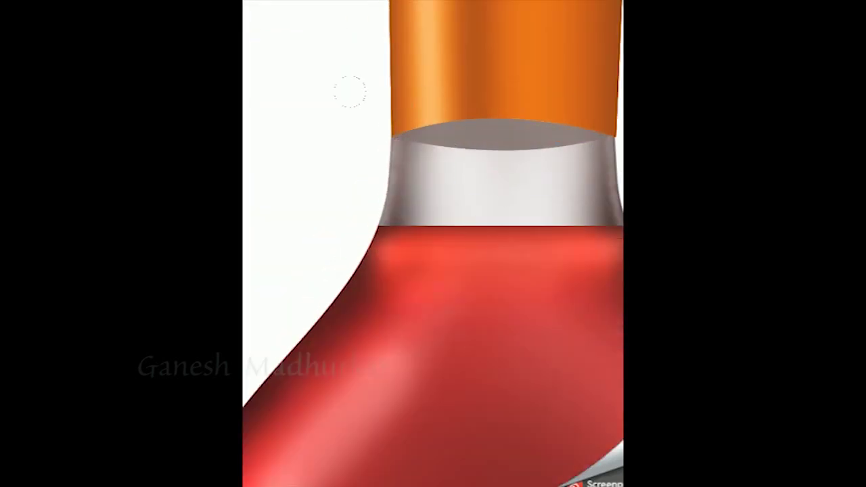
scroll(459, 204, down, 4)
key(ctrl+m)
key(Return)
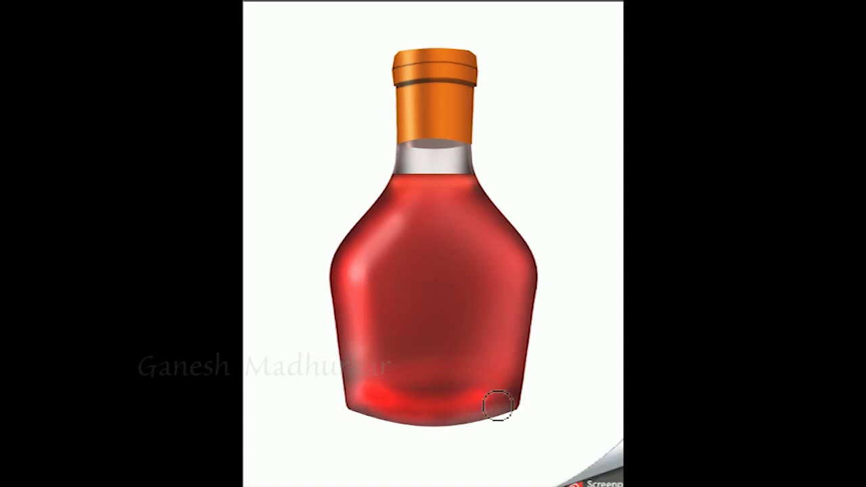
scroll(386, 410, up, 2)
scroll(397, 358, down, 3)
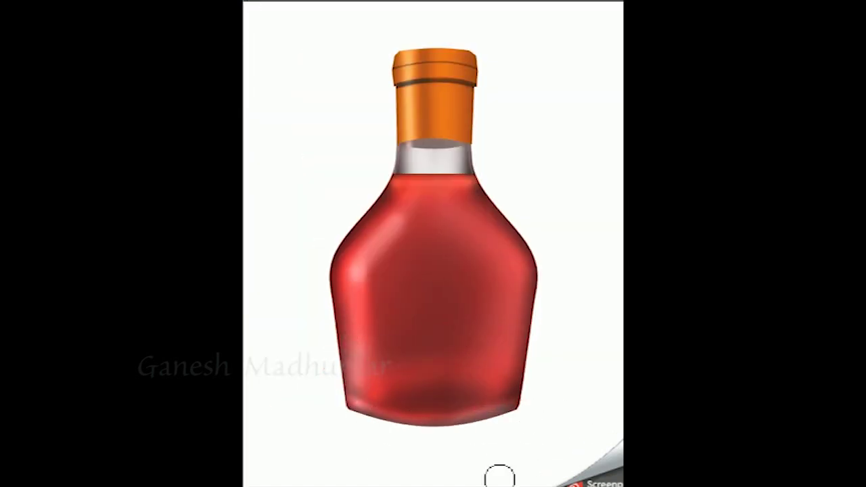
drag(348, 304, 348, 372)
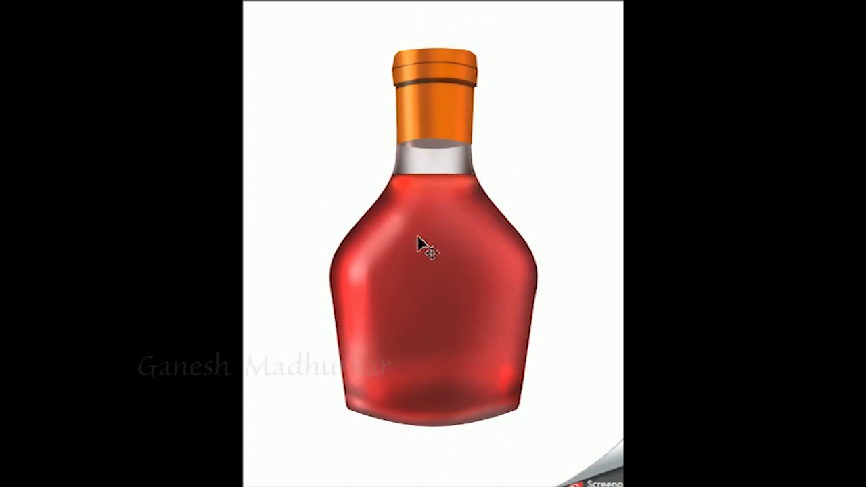
Type 'No1' above 'Best Wine' and arrange both over the bottle shoulder.
key(t)
click(313, 194)
text(Best Wine)
drag(566, 122, 521, 257)
click(344, 169)
text(No)
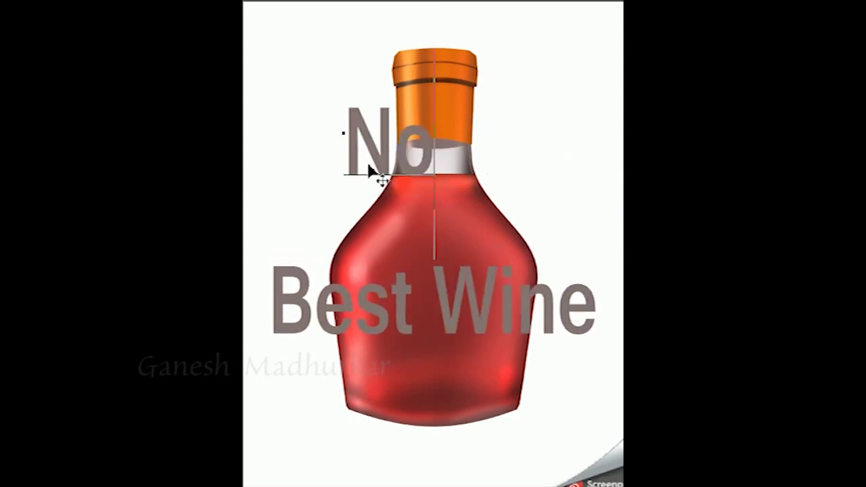
drag(463, 220, 498, 93)
text(1)
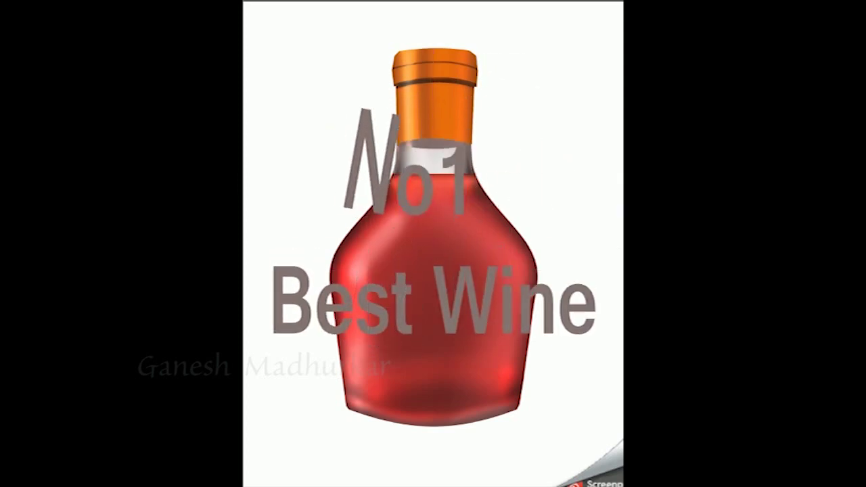
drag(453, 151, 467, 177)
drag(595, 335, 531, 325)
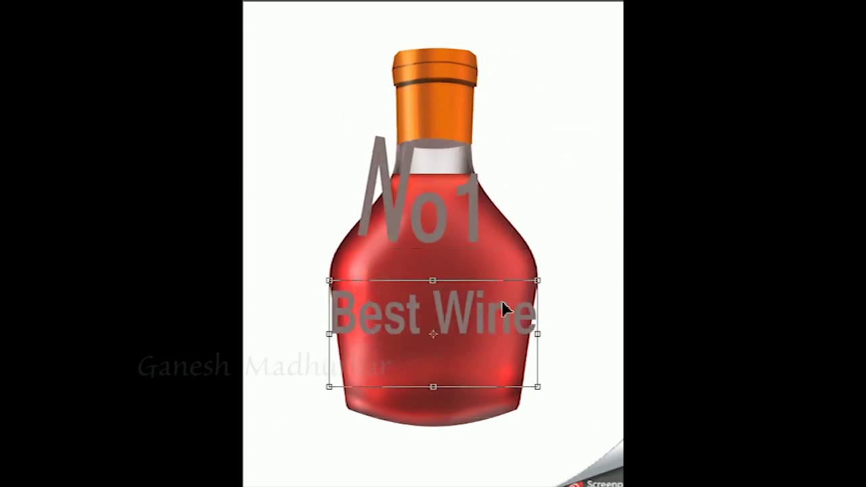
drag(502, 299, 474, 275)
Stroke a grey oval ring around the emblem text.
drag(400, 245, 493, 299)
right_click(492, 299)
key(Return)
Shrink the emblem onto the bottle body and warp it to the bottle's curve.
key(ctrl+t)
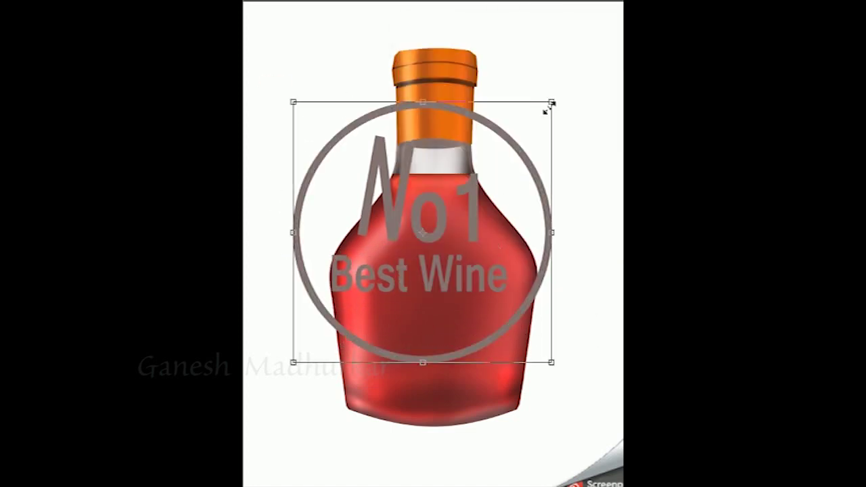
drag(550, 107, 479, 217)
right_click(466, 223)
click(503, 68)
mouse_move(326, 268)
mouse_down()
mouse_move(436, 290)
mouse_move(395, 198)
mouse_up()
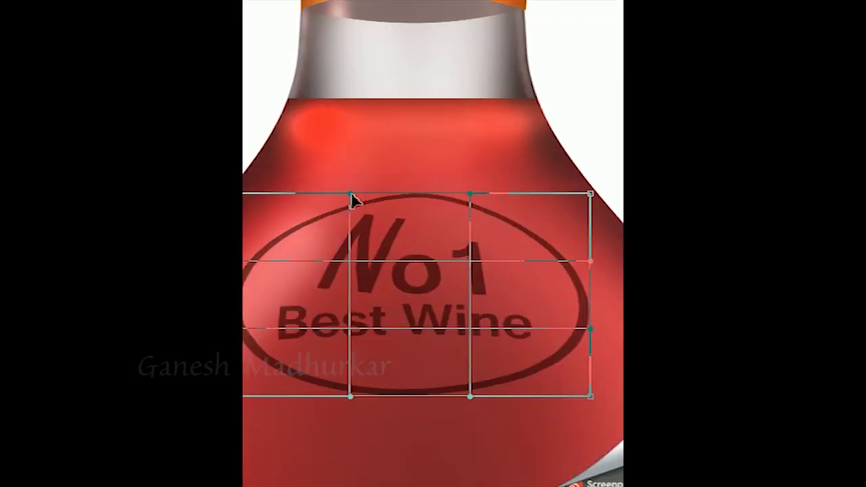
drag(351, 200, 499, 195)
Commit the warp and give the emblem Drop Shadow and Bevel & Emboss styles.
key(Return)
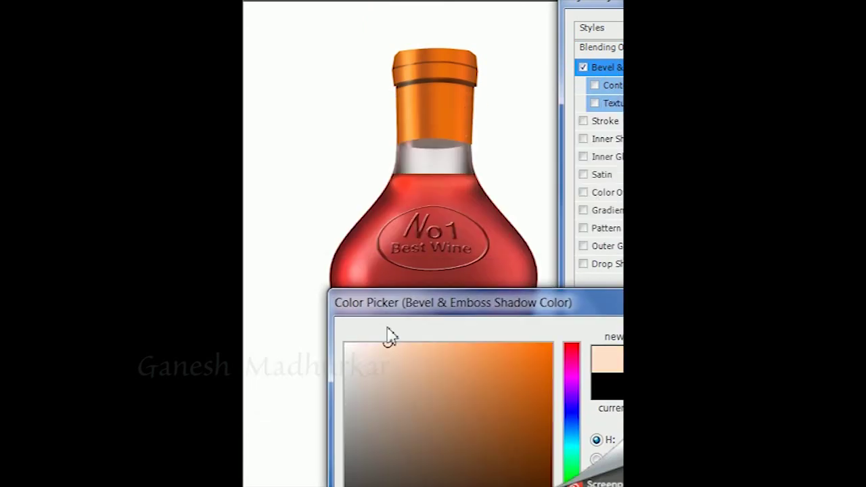
click(601, 264)
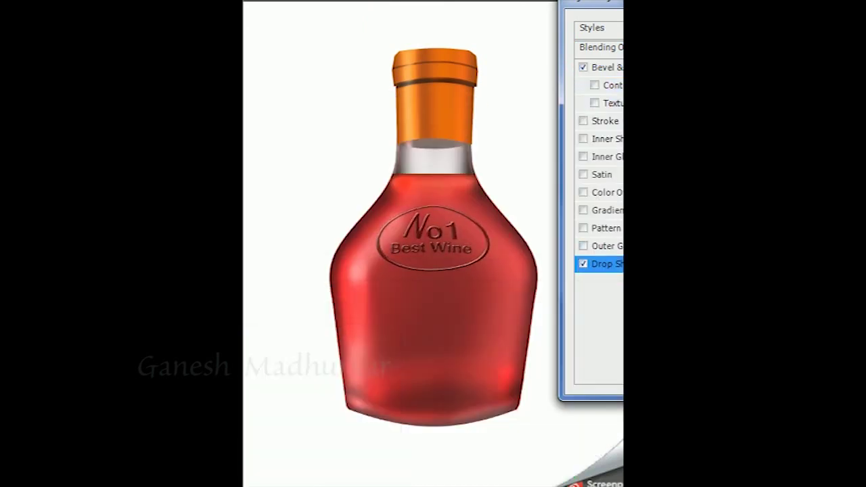
key(Return)
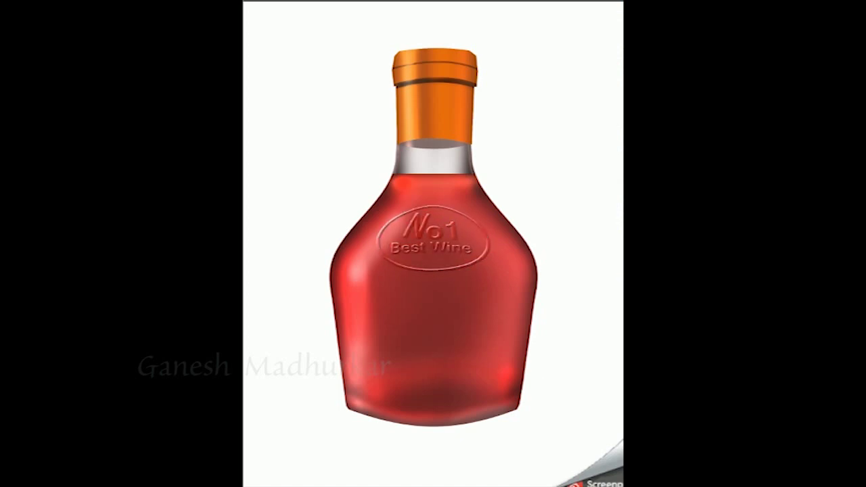
Draw a tan label rectangle with title 'No1-Wine' and body text 'the wine bott'.
drag(290, 217, 561, 396)
drag(464, 314, 481, 321)
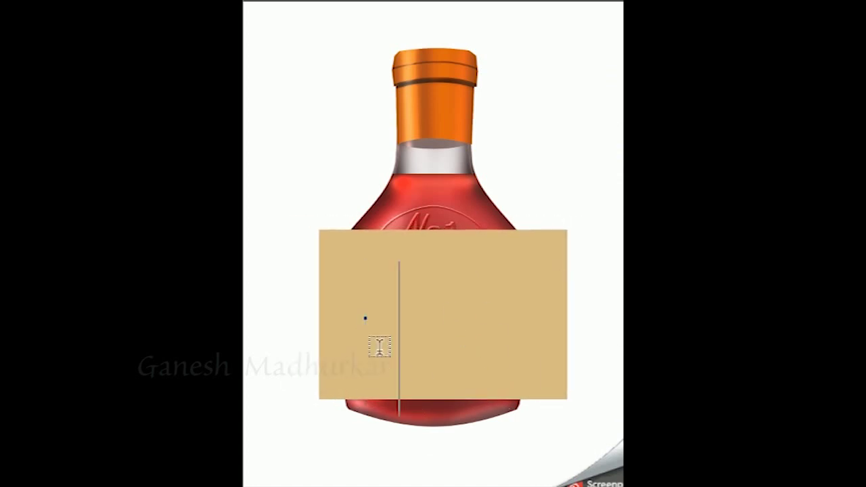
text(No1-Wine)
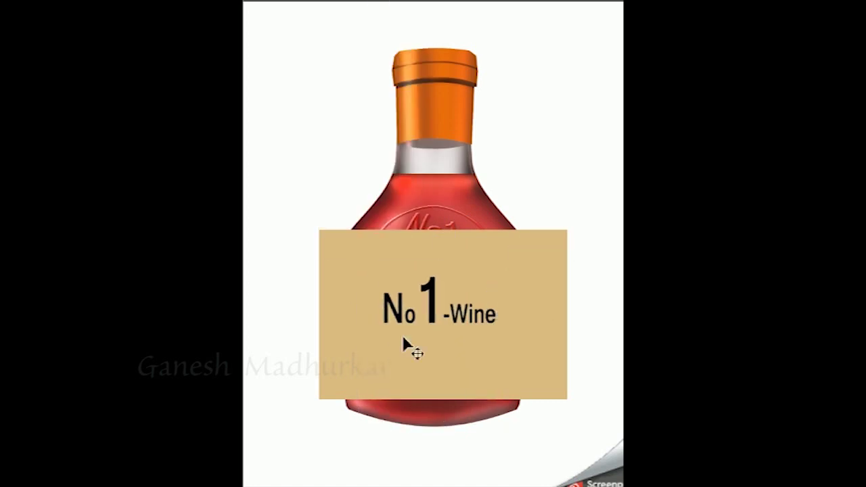
click(345, 223)
text(the wine bott)
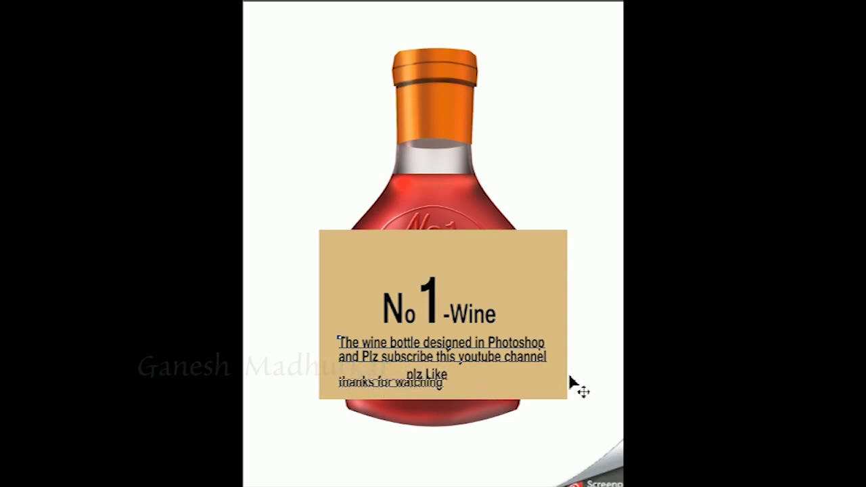
right_click(448, 328)
Add the headline 'Wine drink wi', shrinking it onto the label.
click(532, 328)
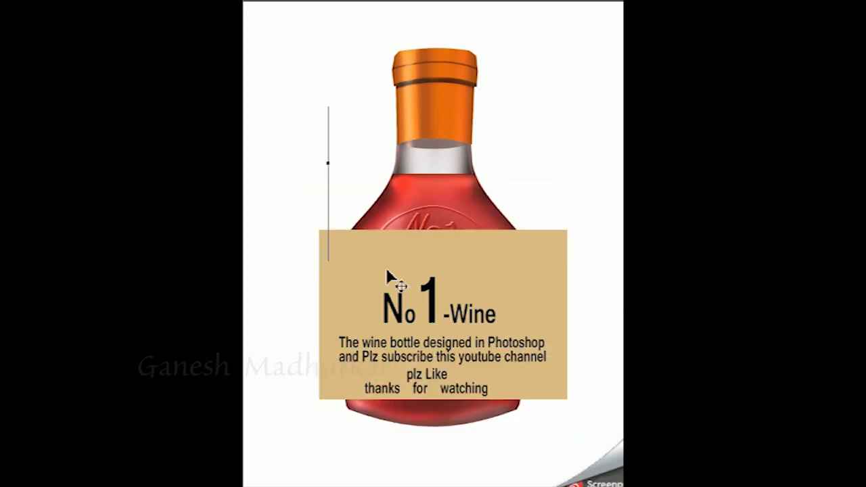
text(Wine drink wi)
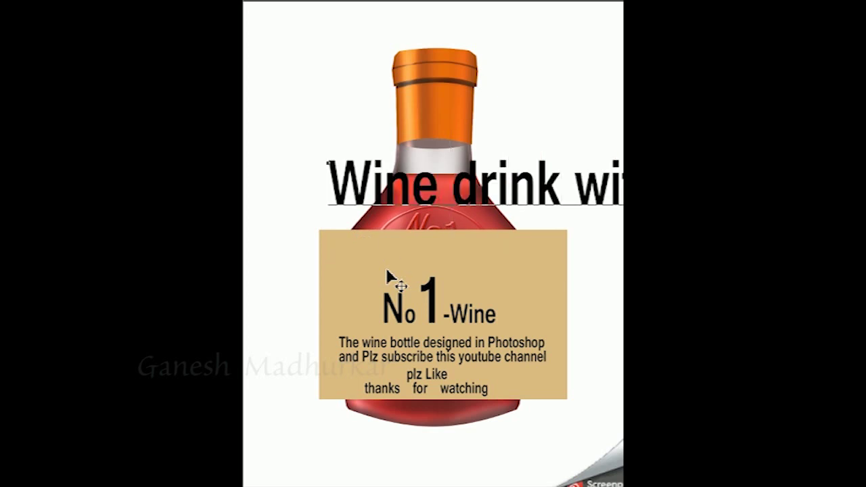
key(ctrl+t)
key(Return)
mouse_move(551, 273)
mouse_down()
mouse_move(527, 274)
mouse_move(534, 267)
mouse_move(537, 280)
mouse_up()
Arc-warp the headline, move it lower and set the text colour to red.
click(483, 117)
key(Return)
drag(576, 349, 525, 378)
click(564, 183)
key(Return)
right_click(481, 366)
click(481, 365)
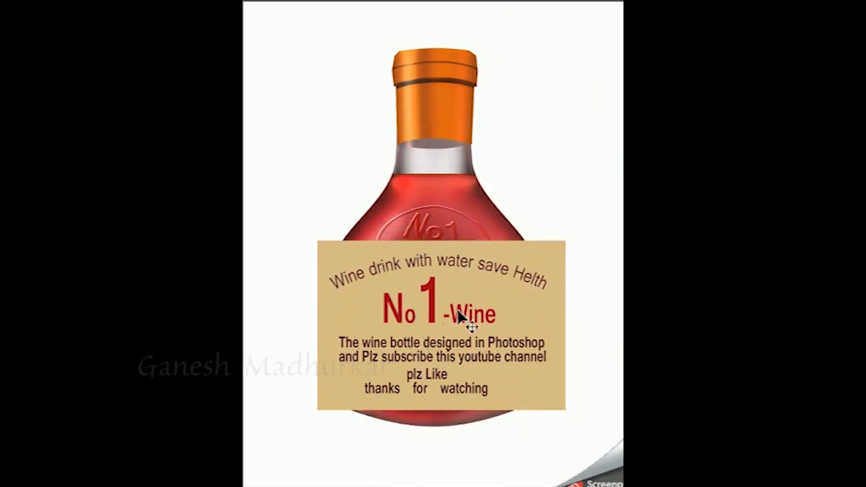
Resize and position the label to fit the lower bottle body.
drag(469, 327, 446, 328)
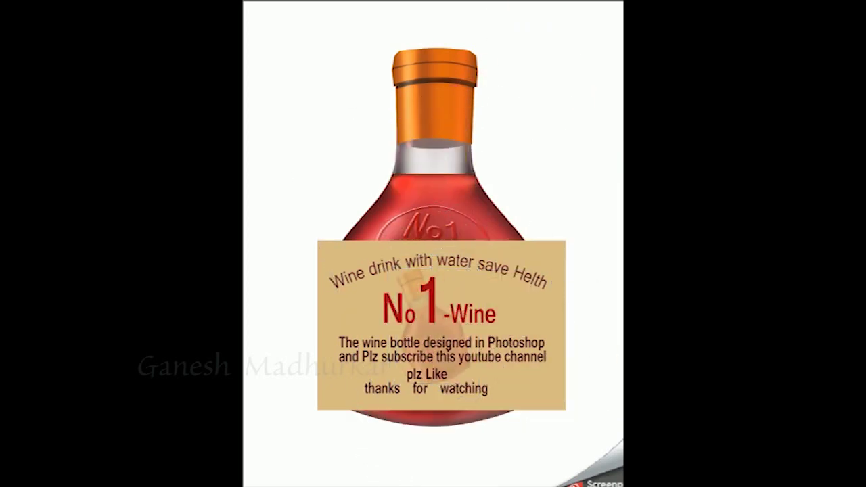
drag(547, 264, 545, 276)
drag(482, 339, 491, 357)
right_click(499, 332)
click(544, 172)
drag(400, 284, 400, 277)
drag(537, 275, 543, 266)
key(Return)
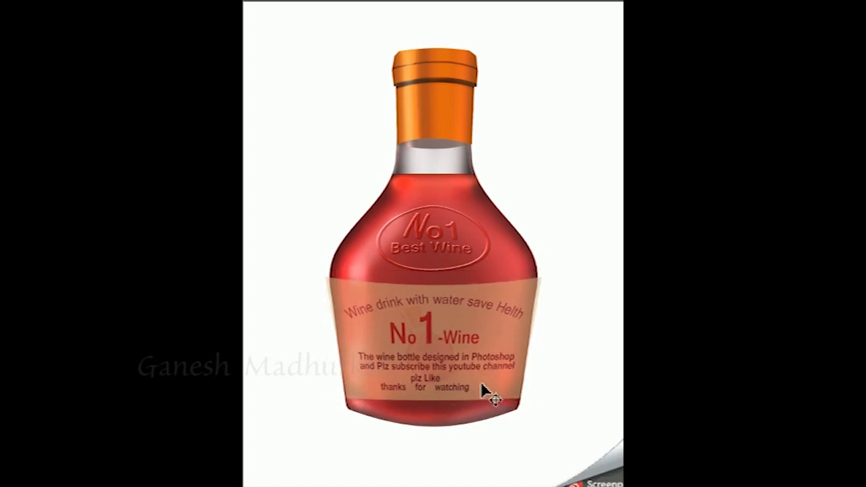
Set the label to 100% opacity, deselect, warp it around the glass and tint it golden yellow.
key(0)
key(ctrl+d)
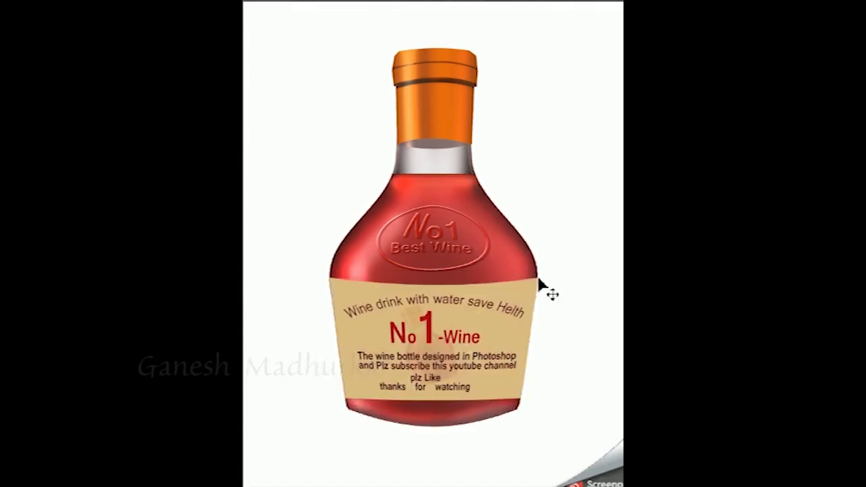
key(ctrl+t)
right_click(570, 192)
click(556, 142)
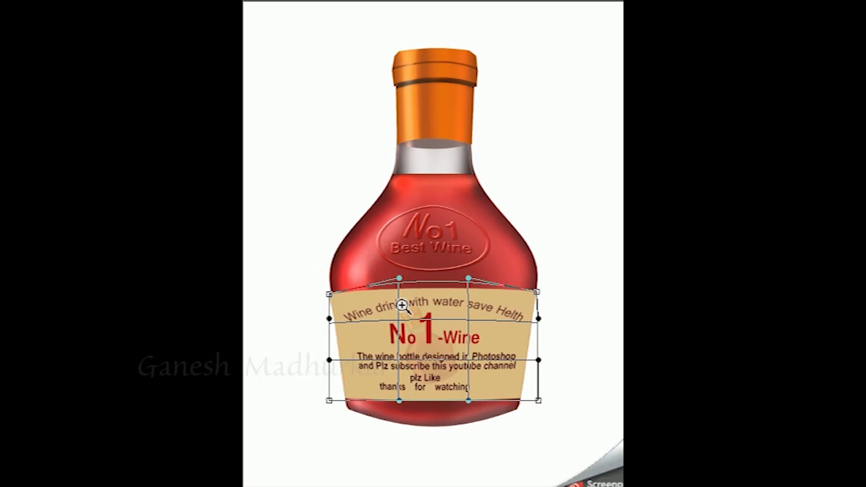
scroll(338, 298, up, 4)
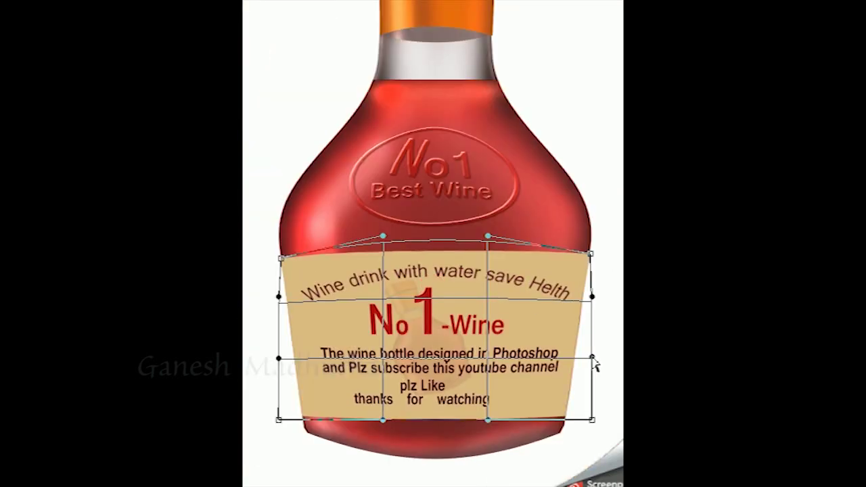
key(Return)
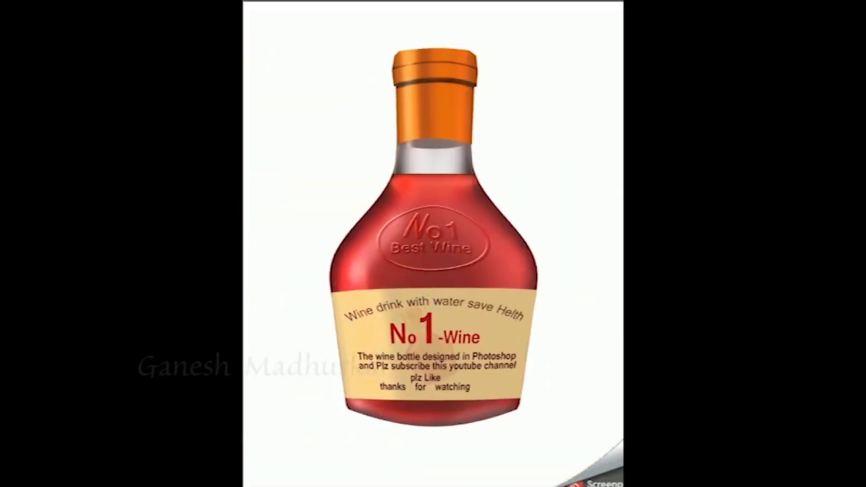
drag(527, 298, 407, 426)
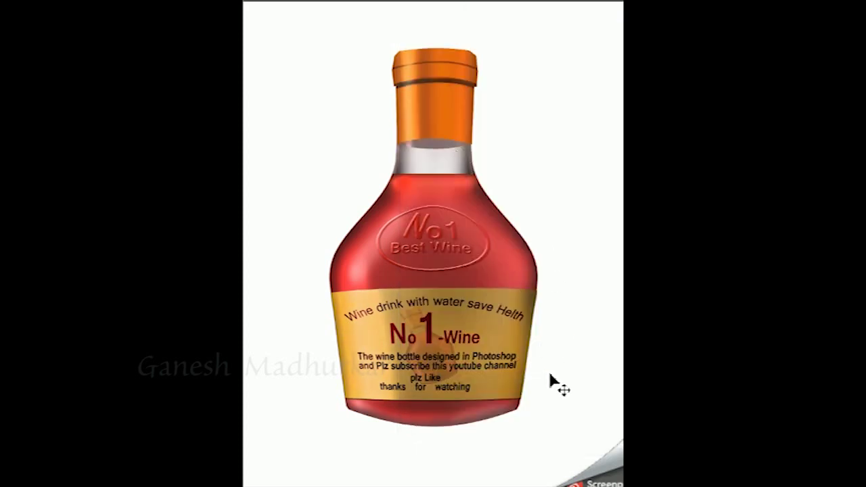
Place a flipped bottle copy below as a reflection, warped to meet the bottle base.
mouse_move(568, 219)
mouse_down()
mouse_move(459, 261)
mouse_move(493, 438)
mouse_up()
key(ctrl+t)
key(ctrl+t)
right_click(498, 433)
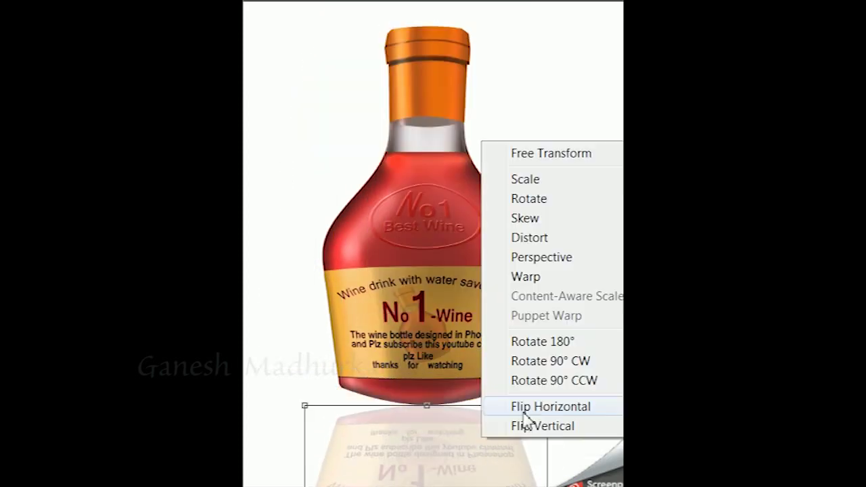
click(509, 276)
mouse_move(385, 406)
mouse_down()
mouse_move(383, 443)
mouse_move(512, 400)
mouse_up()
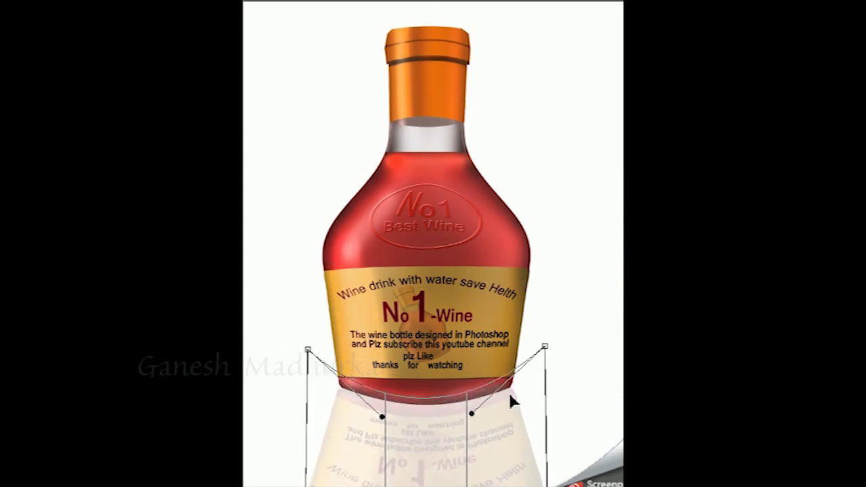
key(ctrl+minus)
key(Return)
key(ctrl+plus)
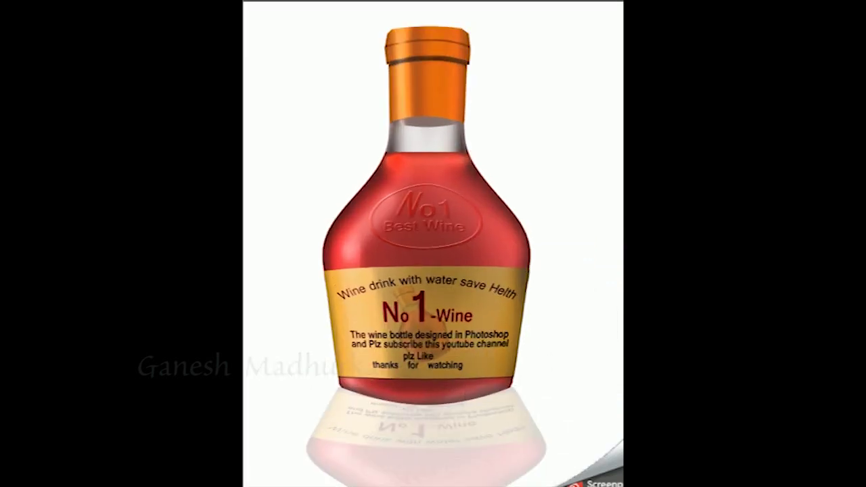
Paint and position a soft grey shadow along the bottle's lower right side.
mouse_move(431, 412)
mouse_down()
mouse_move(534, 352)
mouse_move(497, 357)
mouse_up()
key(v)
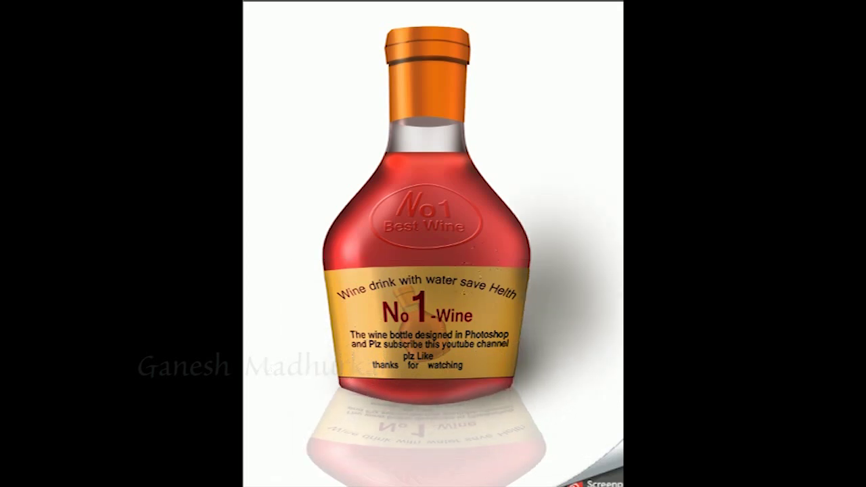
click(495, 355)
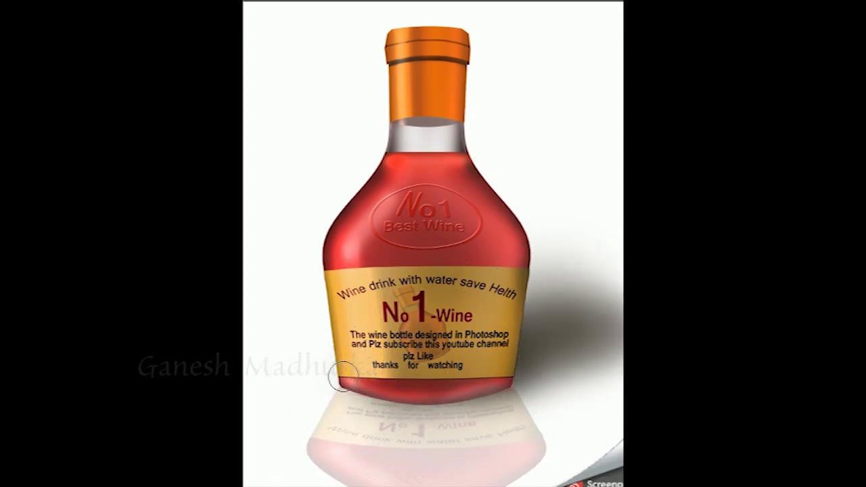
key(v)
drag(481, 338, 524, 346)
key(b)
key(ctrl+z)
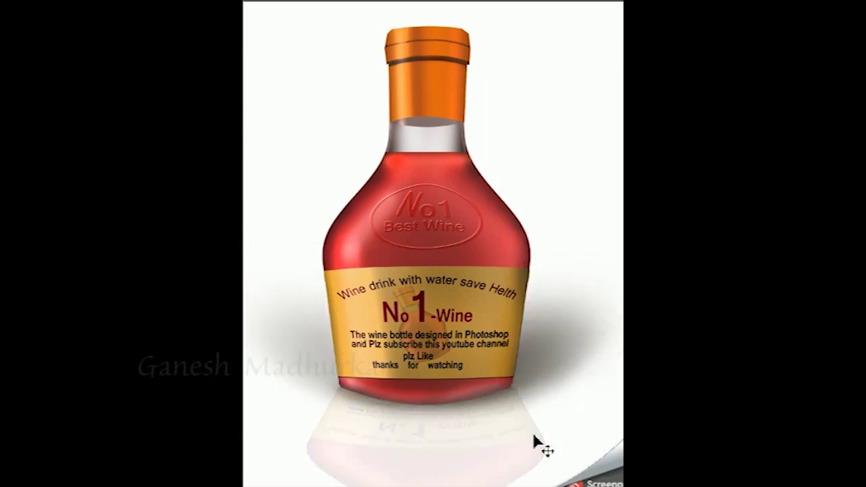
key(ctrl+minus)
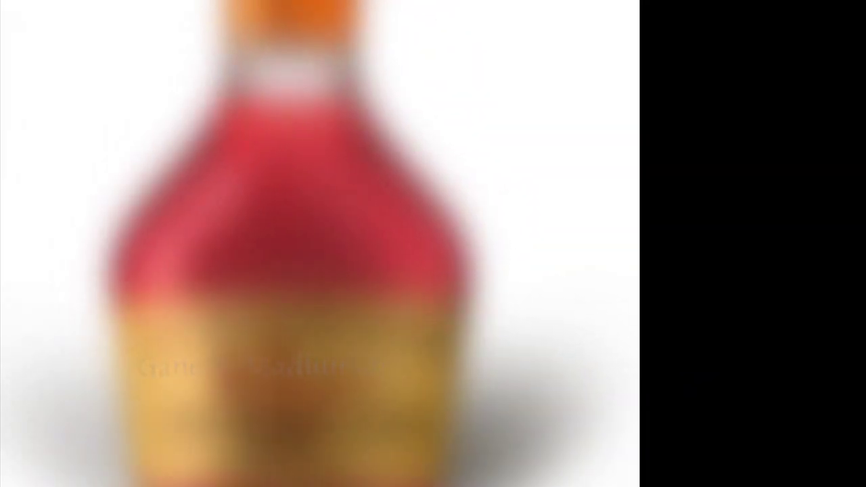